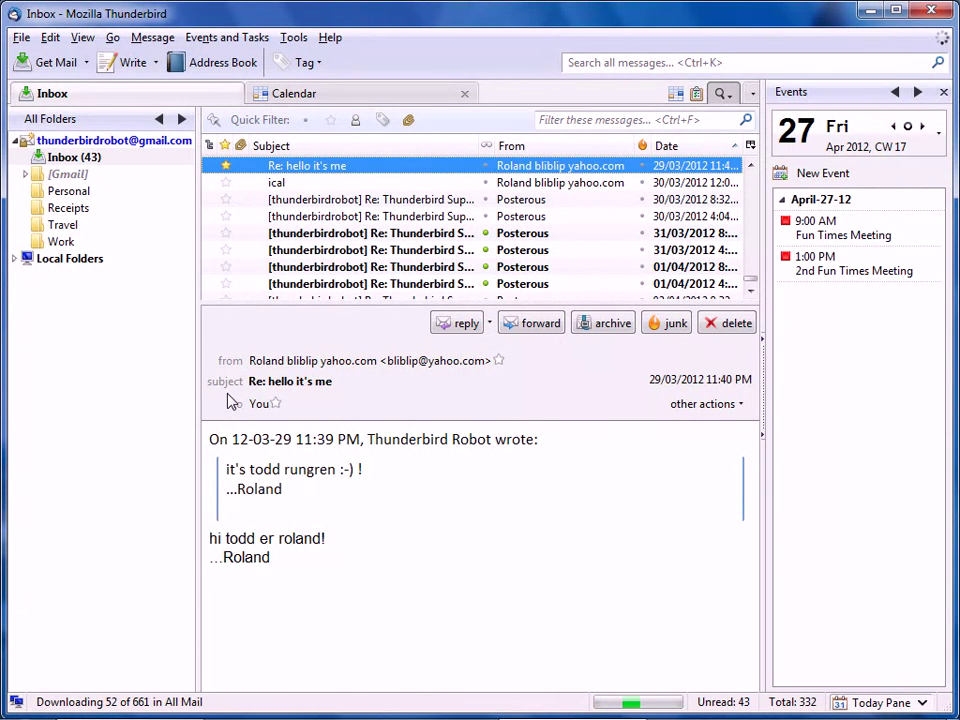
Check the installed Thunderbird version in the About window, then dismiss it
{"action": "left_click", "coordinate": [331, 38]}
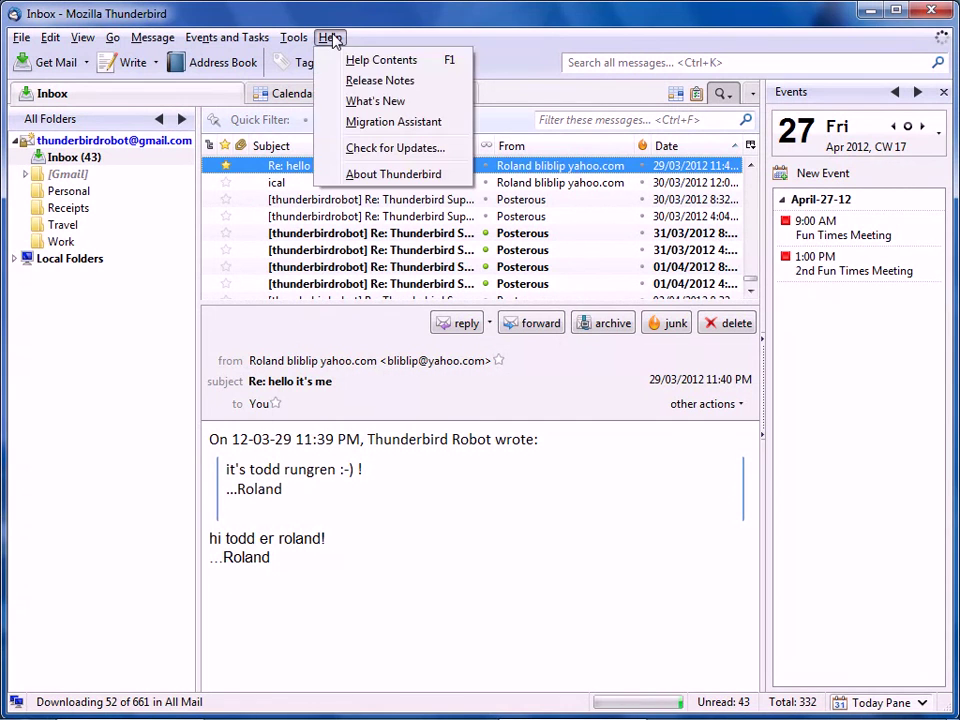
{"action": "left_click", "coordinate": [365, 177]}
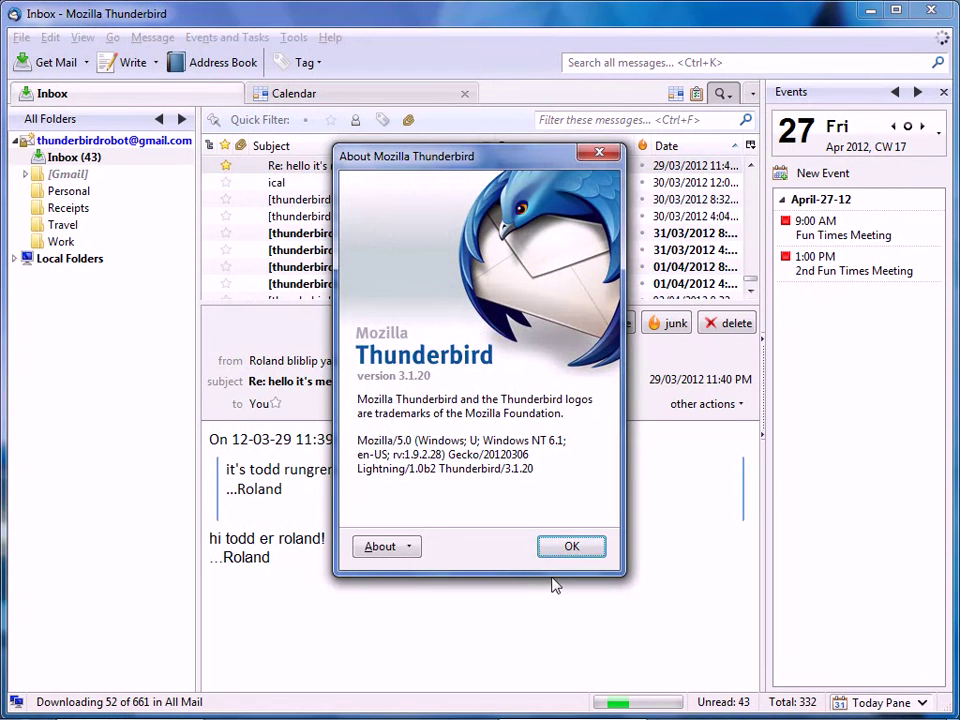
{"action": "left_click", "coordinate": [577, 548]}
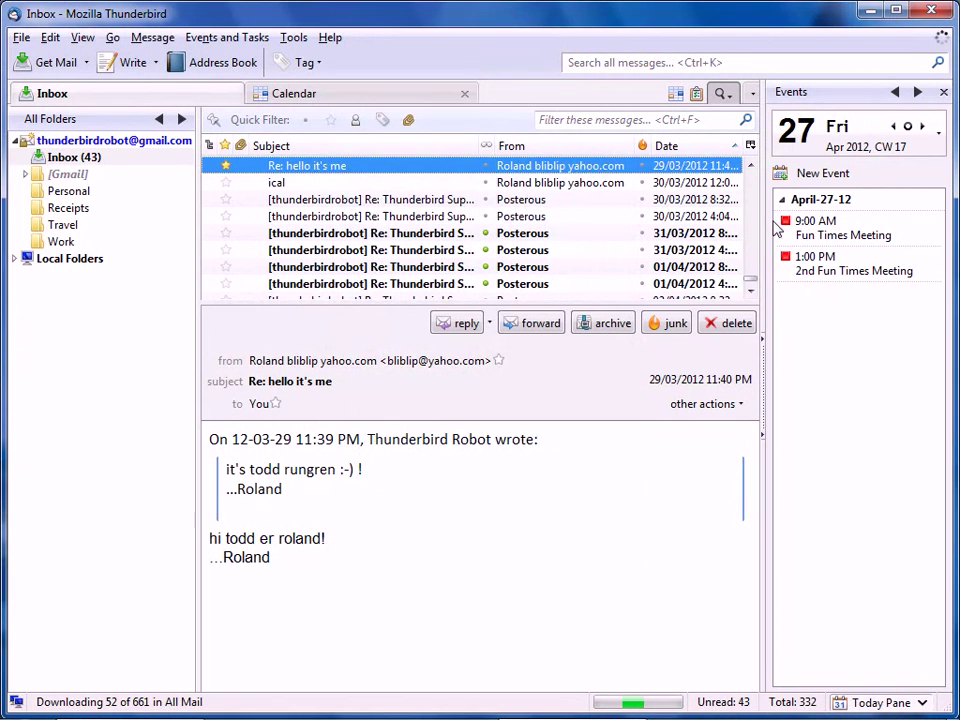
Review the installed extensions in the Add-ons Manager, then check for updates to find 11.0.1
{"action": "mouse_move", "coordinate": [832, 238]}
{"action": "left_click", "coordinate": [293, 38]}
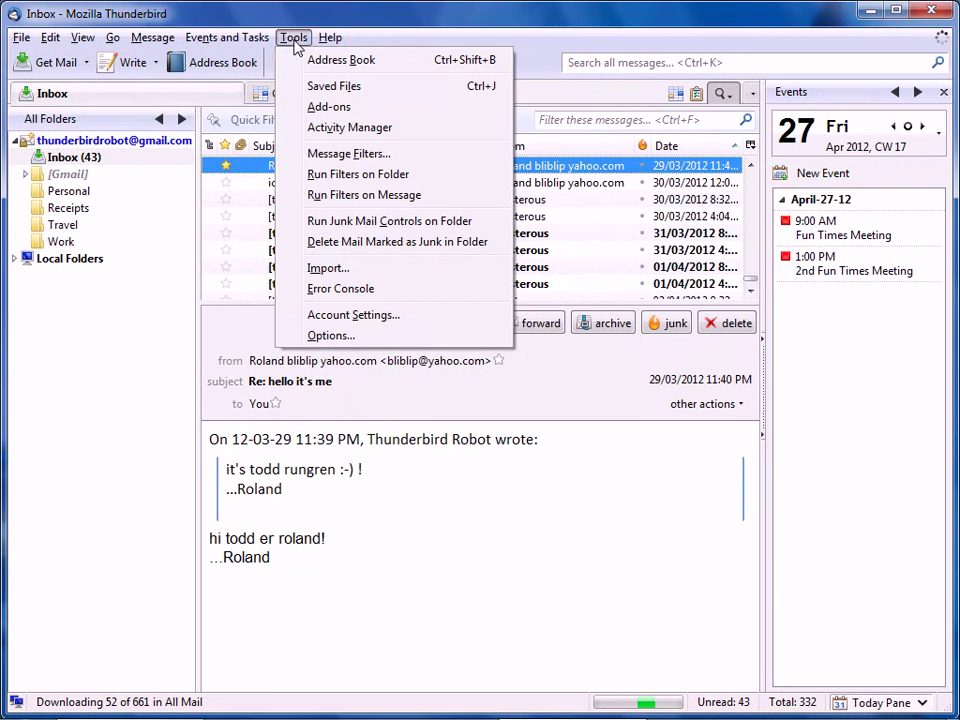
{"action": "left_click", "coordinate": [318, 105]}
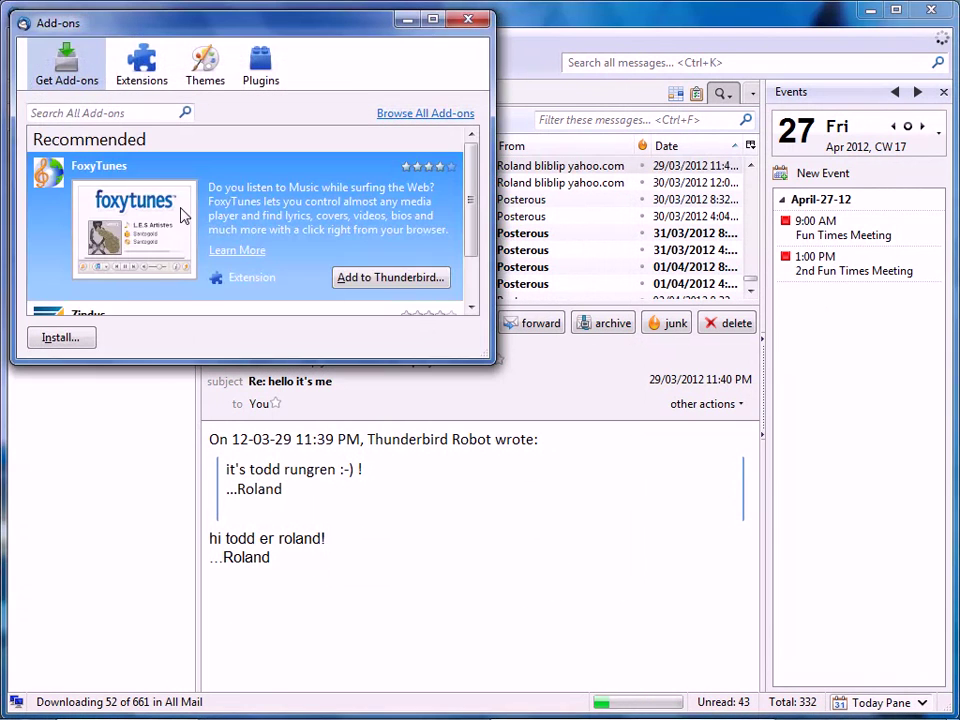
{"action": "left_click", "coordinate": [141, 62]}
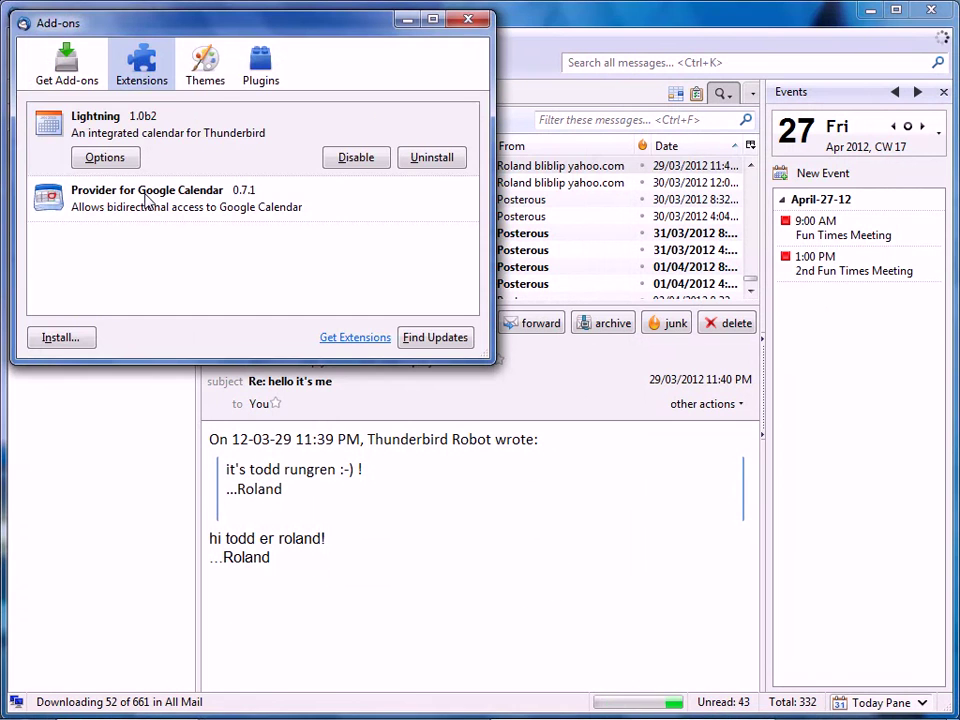
{"action": "left_click", "coordinate": [407, 19]}
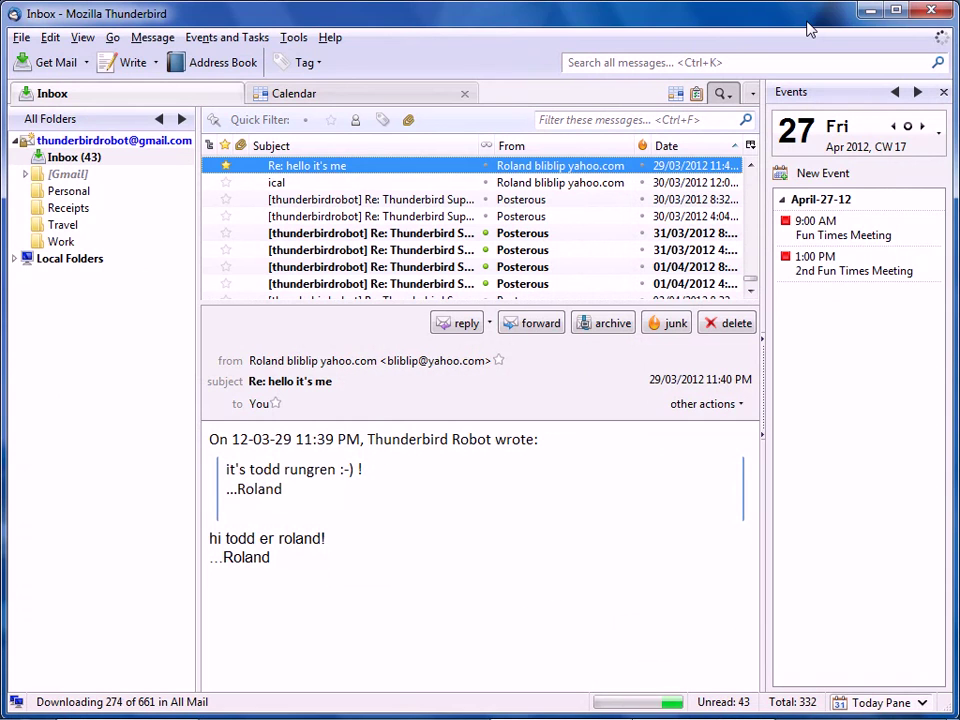
{"action": "left_click", "coordinate": [332, 39]}
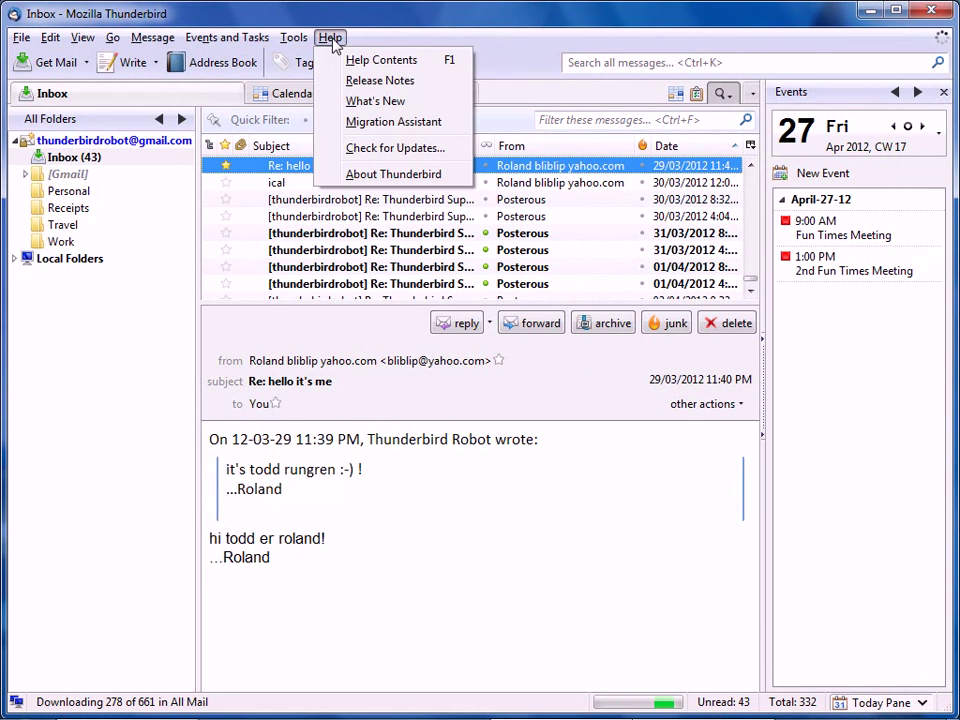
{"action": "left_click", "coordinate": [378, 149]}
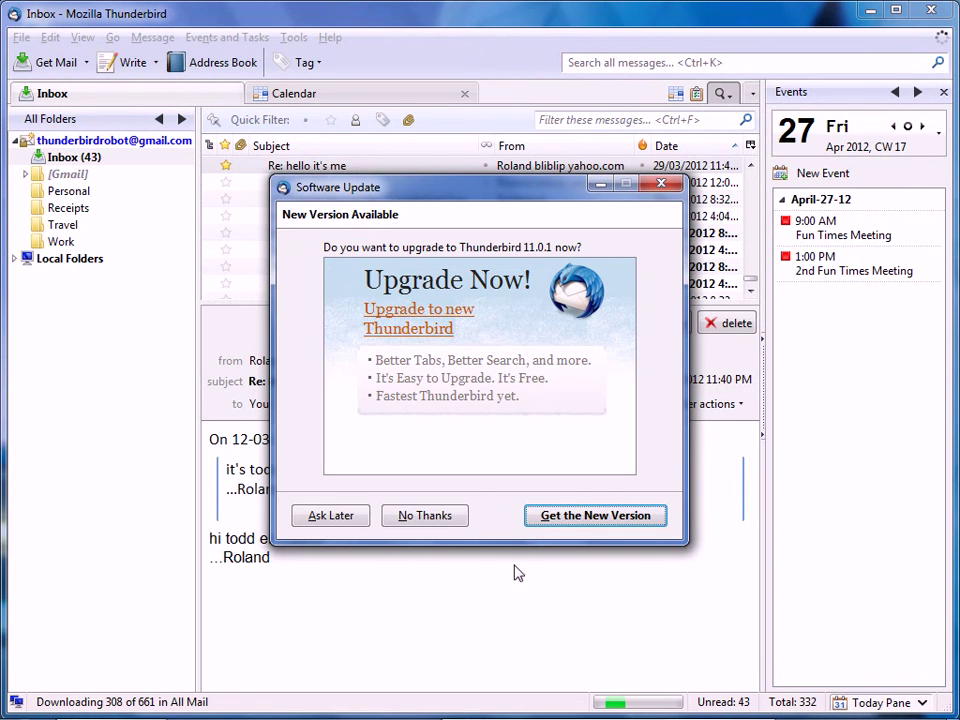
Choose Get the New Version and let the Thunderbird 11.0.1 update finish downloading
{"action": "left_click", "coordinate": [583, 516]}
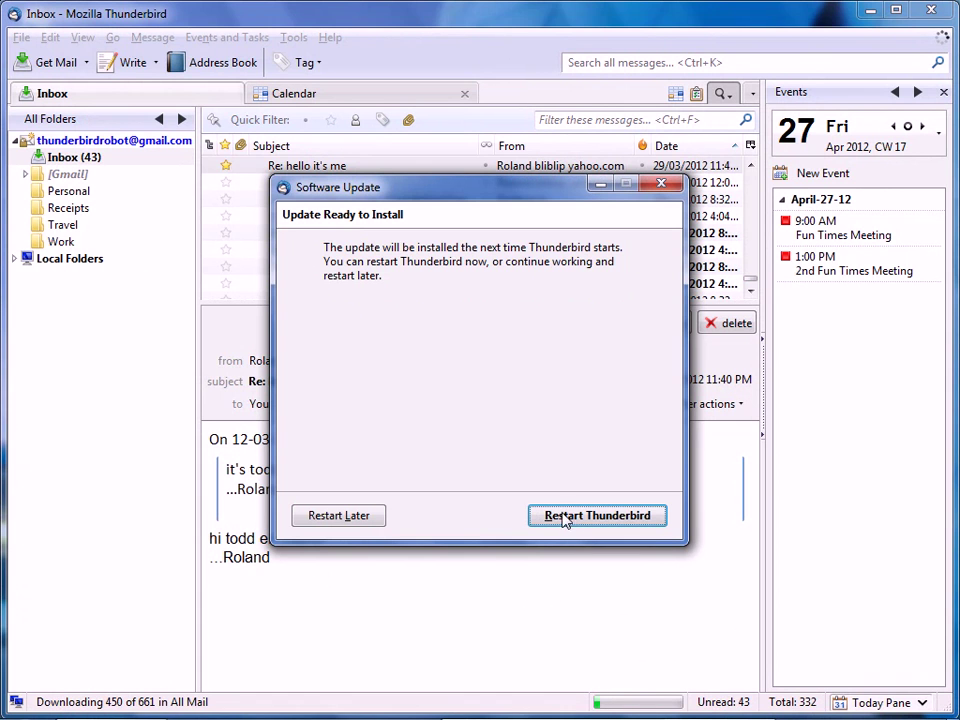
Restart Thunderbird from the Software Update dialog to apply the 11.0.1 update
{"action": "left_click", "coordinate": [575, 523]}
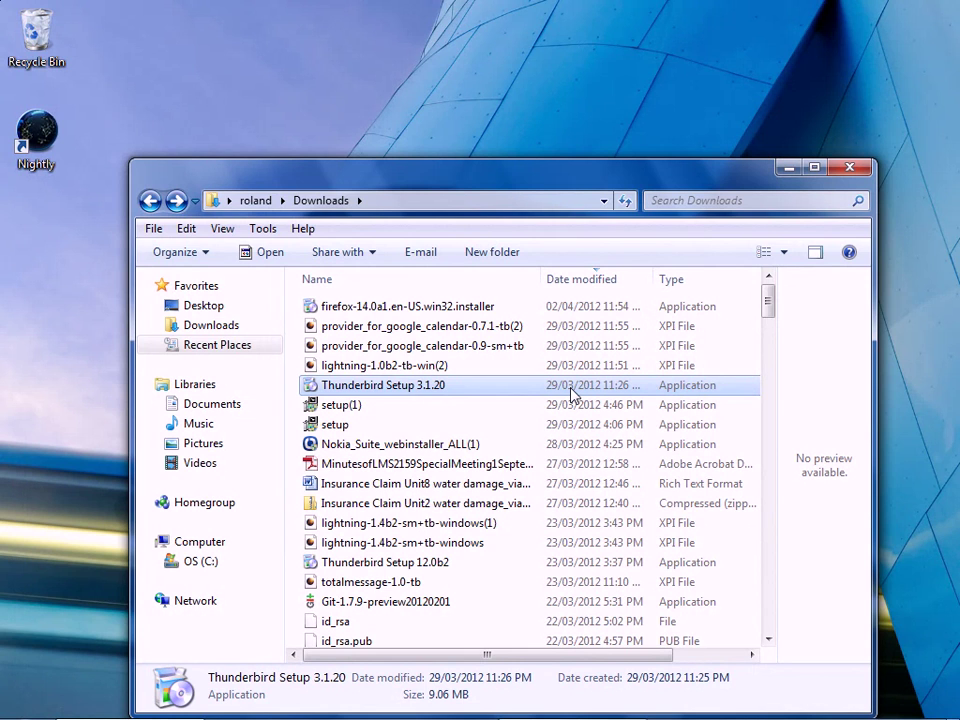
Launch Thunderbird Setup 3.1.20 from the Downloads folder
{"action": "double_click", "coordinate": [572, 395]}
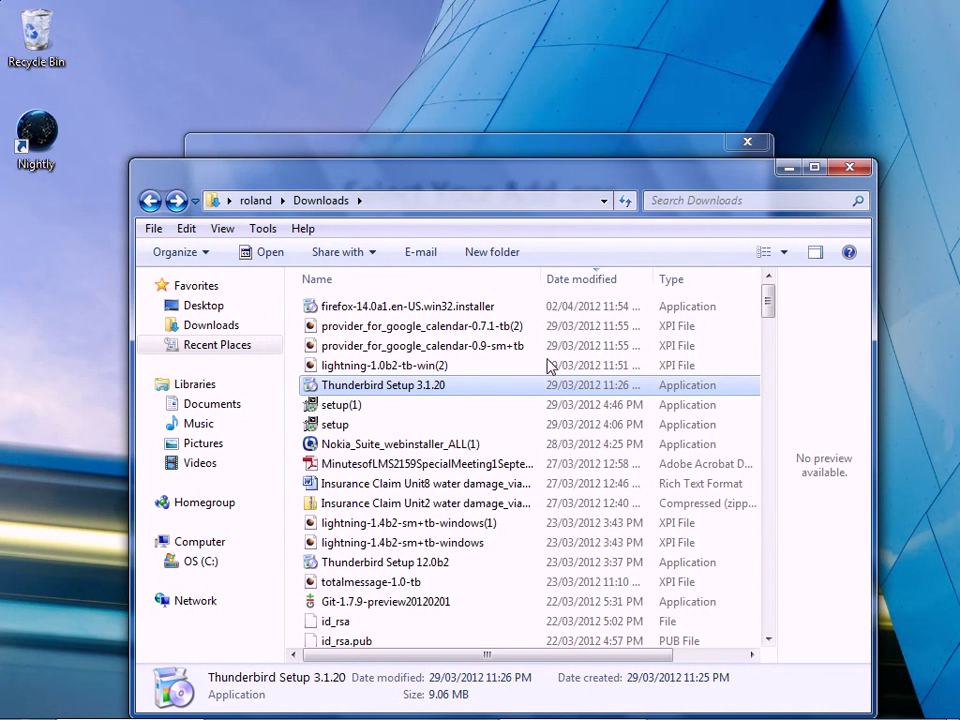
Close the Downloads folder and continue with Lightning and Provider for Google Calendar both checked
{"action": "left_click", "coordinate": [456, 152]}
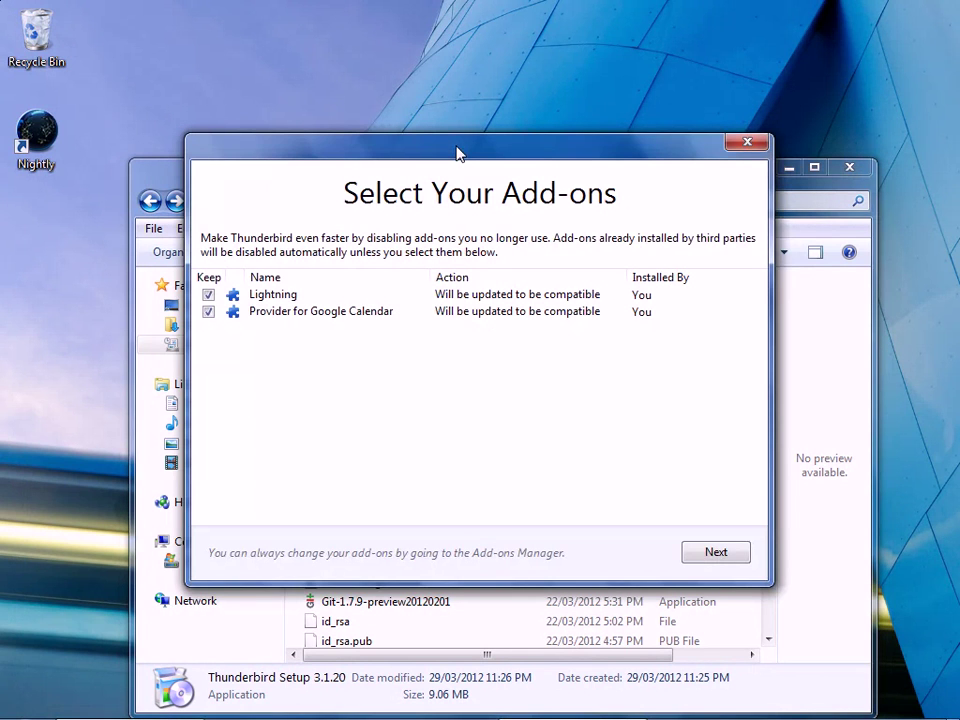
{"action": "left_click", "coordinate": [850, 167]}
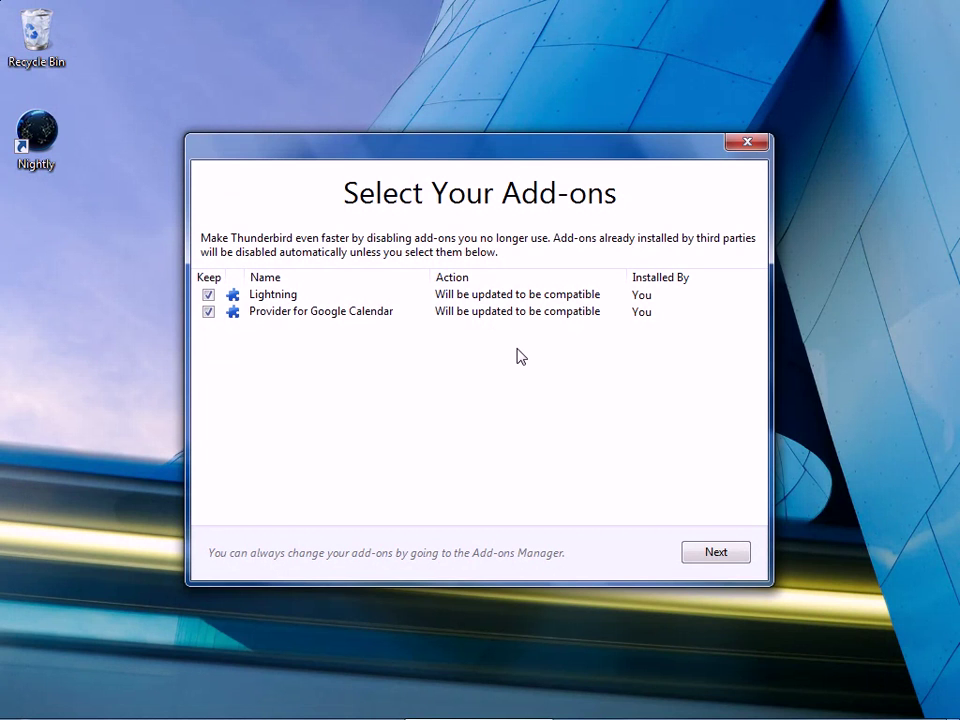
{"action": "left_click", "coordinate": [708, 556]}
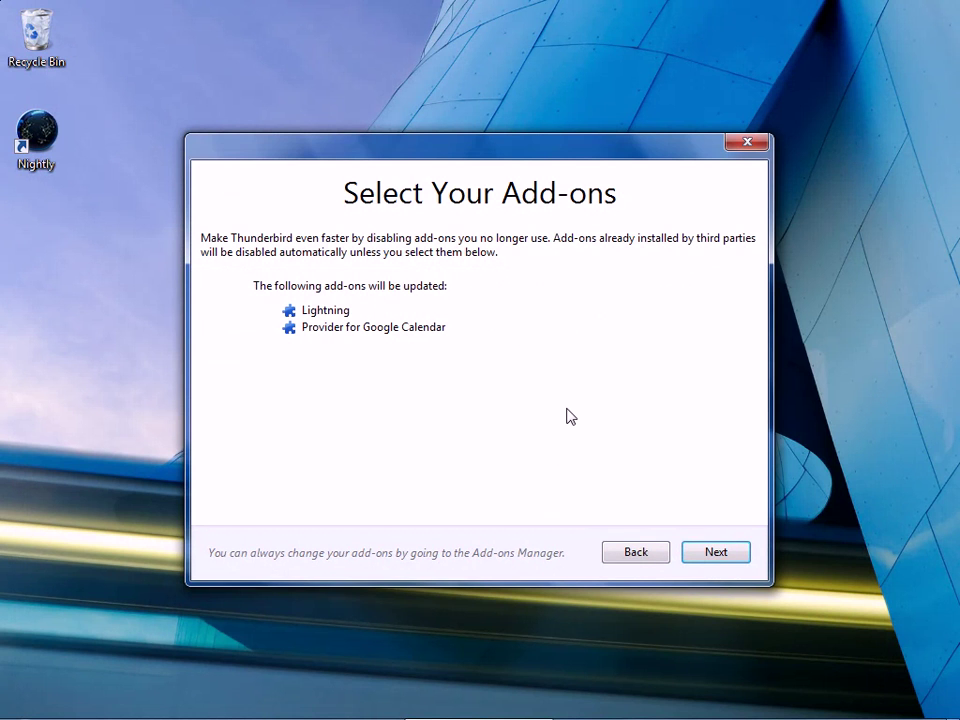
Update Lightning and Provider for Google Calendar and let the upgraded Thunderbird start
{"action": "left_click", "coordinate": [718, 555]}
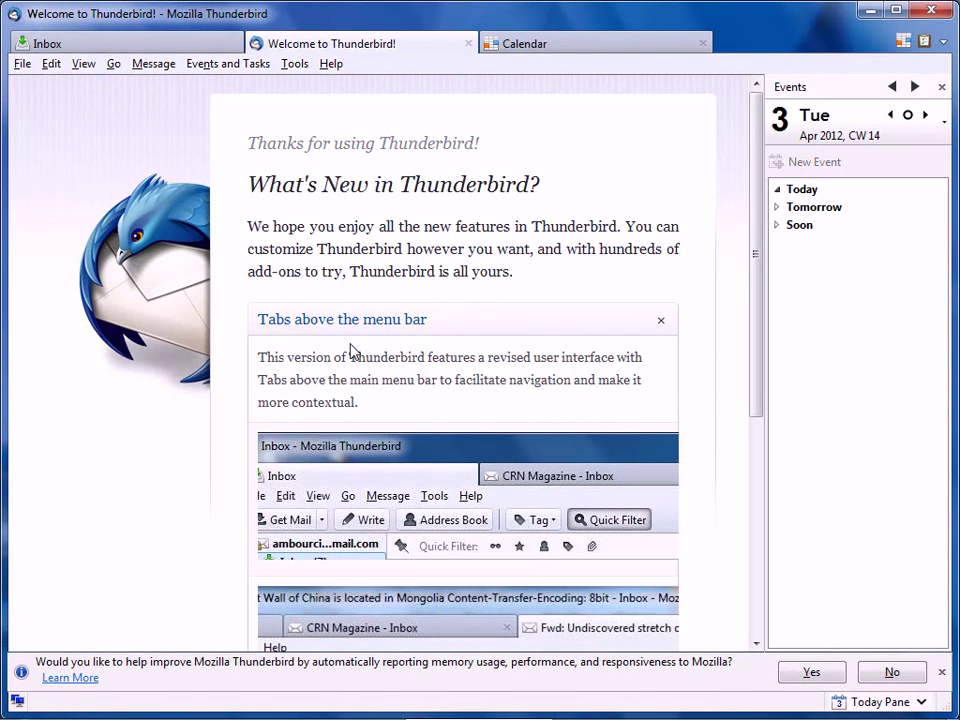
Go from the Welcome to Thunderbird page back to the Inbox tab
{"action": "left_click", "coordinate": [125, 46]}
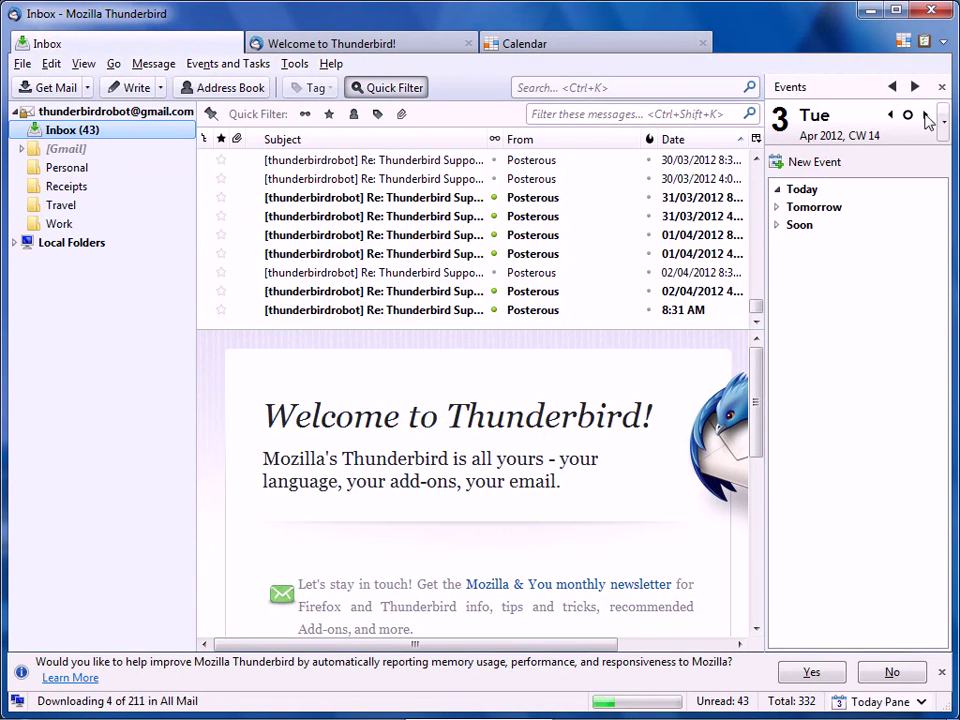
Advance the Today Pane to Friday, April 27, 2012, showing the 9:00 AM and 1:00 PM Fun Times meetings
{"action": "left_click", "coordinate": [924, 115]}
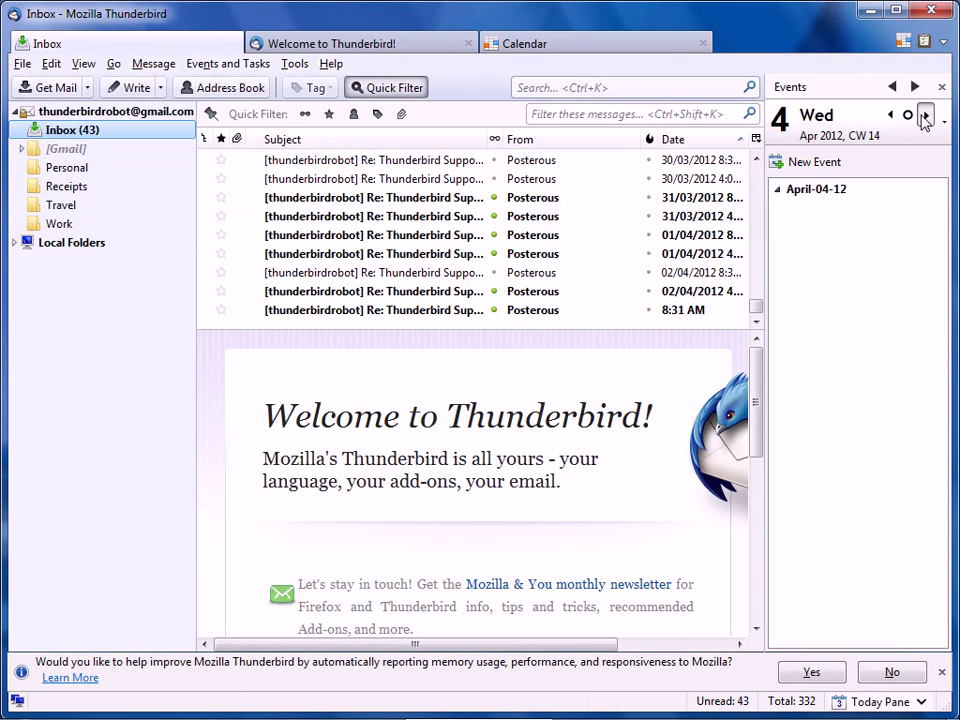
{"action": "left_click", "coordinate": [924, 115]}
{"action": "left_click", "coordinate": [924, 115]}
{"action": "left_click", "coordinate": [924, 115]}
{"action": "left_click", "coordinate": [924, 115]}
{"action": "left_click", "coordinate": [924, 115]}
{"action": "left_click", "coordinate": [924, 115]}
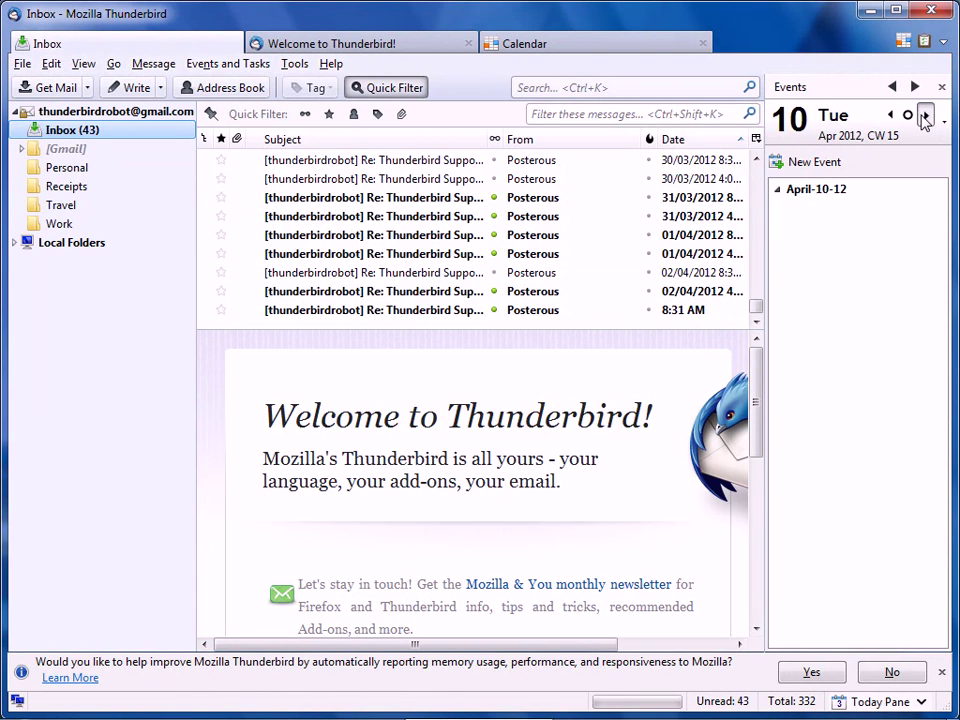
{"action": "left_click", "coordinate": [924, 115]}
{"action": "left_click", "coordinate": [924, 115]}
{"action": "left_click", "coordinate": [924, 115]}
{"action": "left_click", "coordinate": [924, 115]}
{"action": "left_click", "coordinate": [924, 115]}
{"action": "left_click", "coordinate": [924, 115]}
{"action": "left_click", "coordinate": [924, 115]}
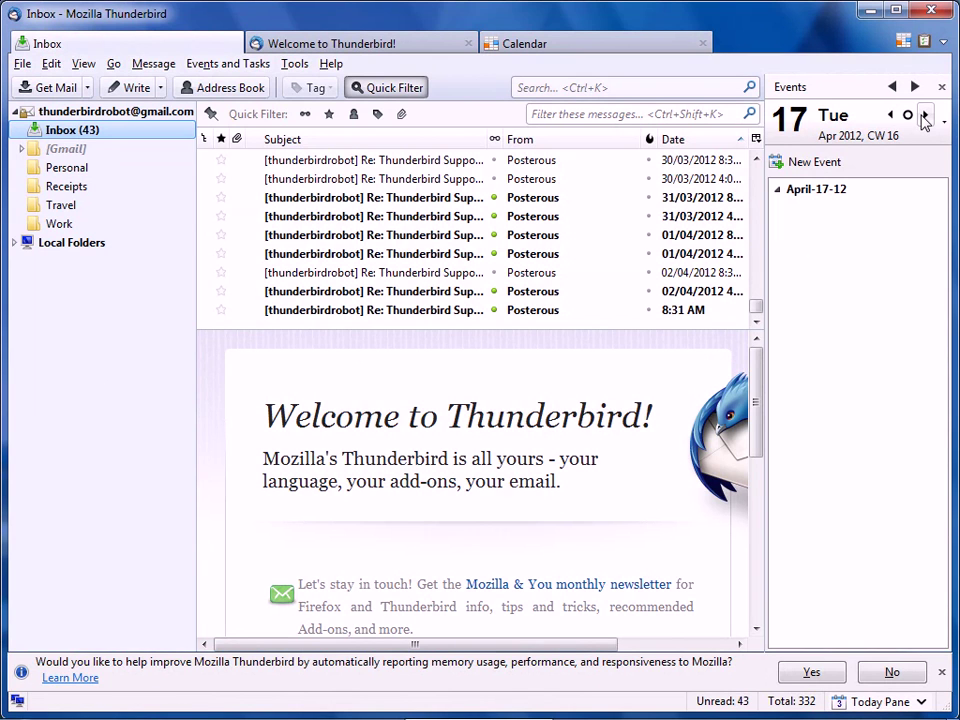
{"action": "left_click", "coordinate": [924, 115]}
{"action": "left_click", "coordinate": [924, 115]}
{"action": "left_click", "coordinate": [924, 115]}
{"action": "left_click", "coordinate": [924, 115]}
{"action": "left_click", "coordinate": [924, 115]}
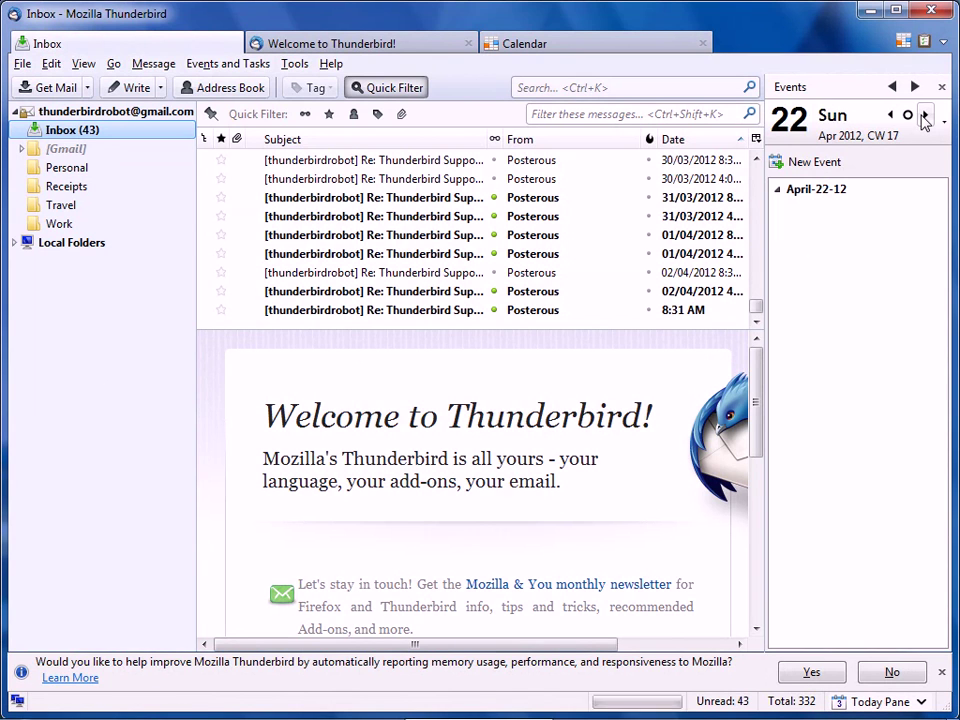
{"action": "left_click", "coordinate": [924, 115]}
{"action": "left_click", "coordinate": [924, 115]}
{"action": "left_click", "coordinate": [924, 115]}
{"action": "left_click", "coordinate": [924, 115]}
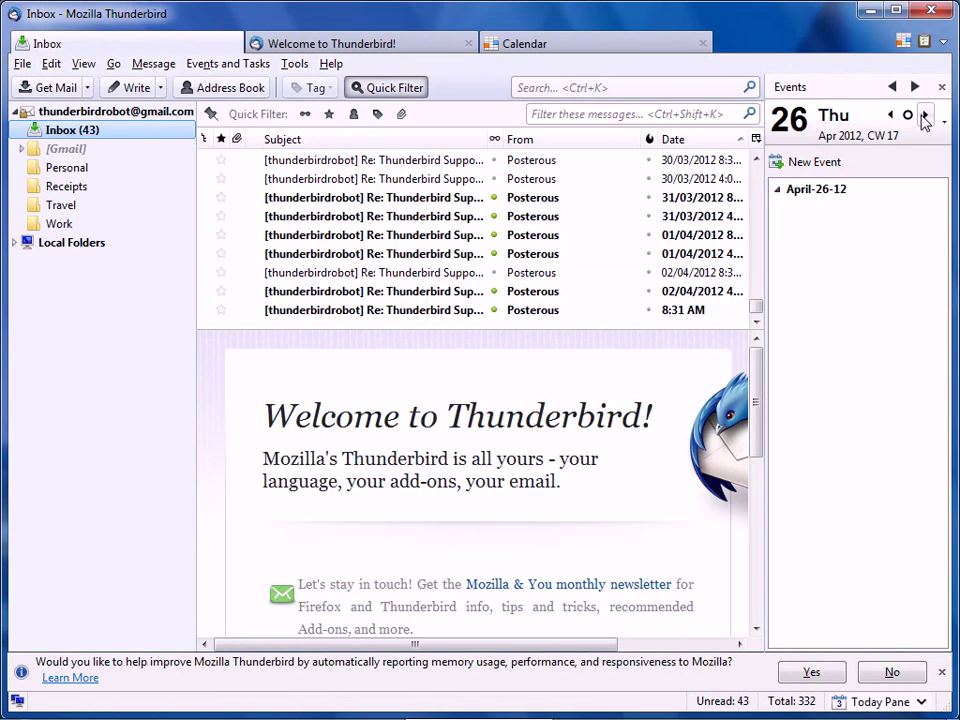
{"action": "left_click", "coordinate": [924, 115]}
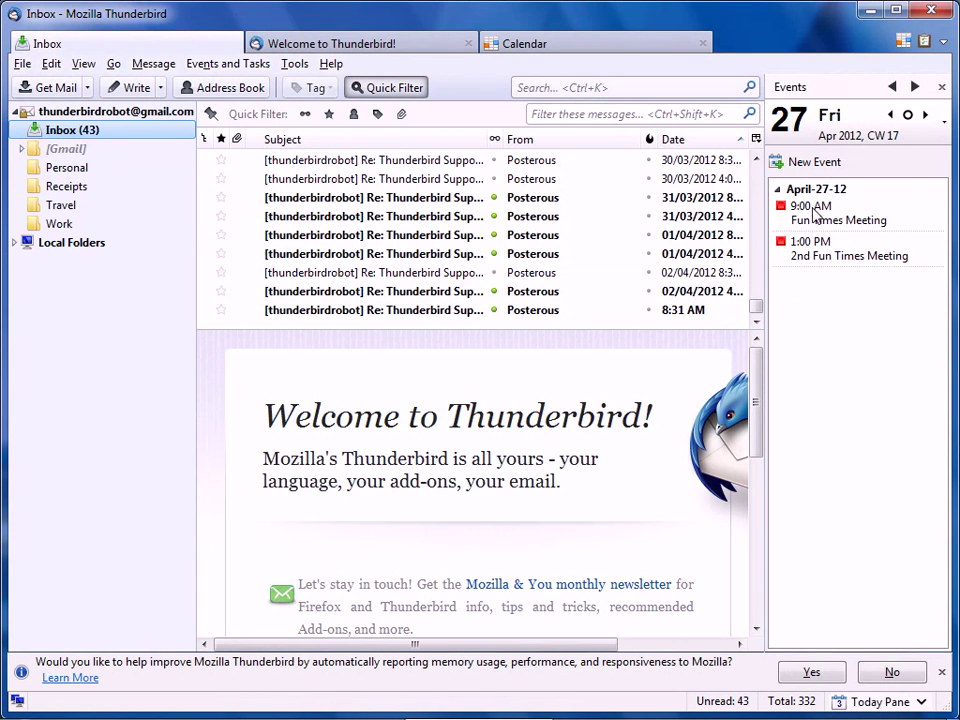
{"action": "mouse_move", "coordinate": [807, 224]}
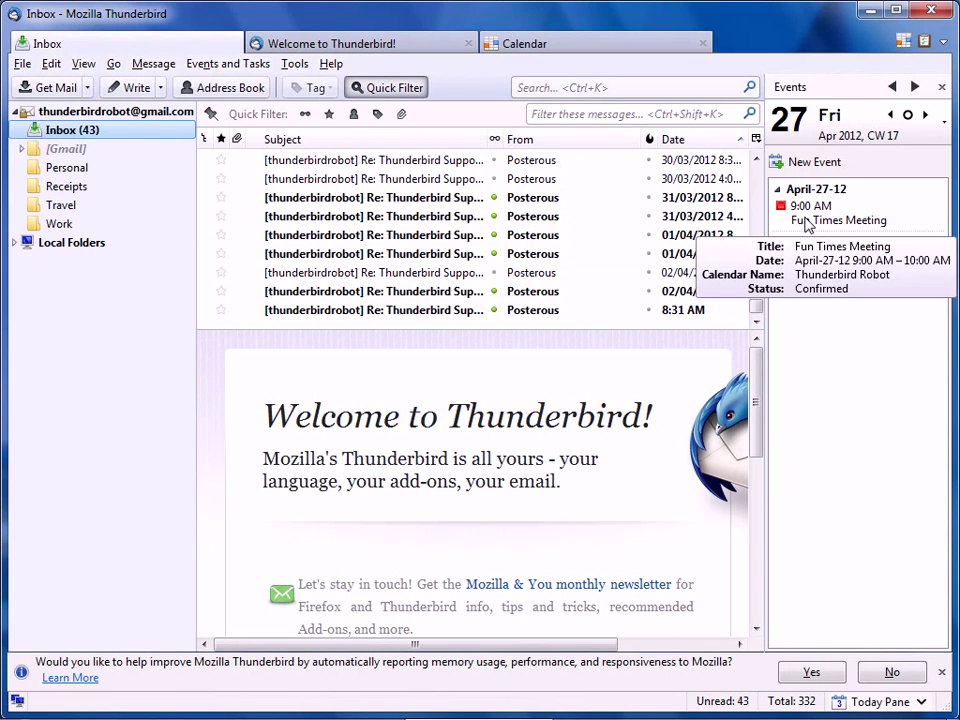